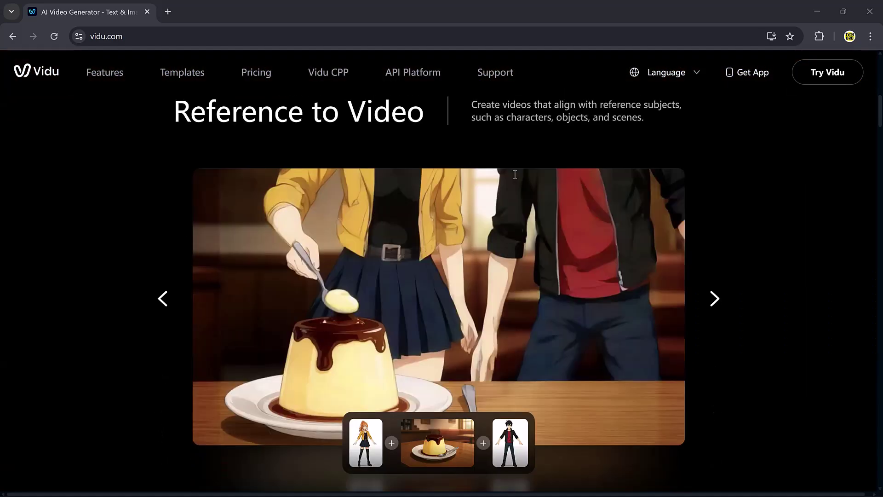
Scroll down through the Vidu landing page's feature showcase sections.
scroll(517, 175, "down", 5)
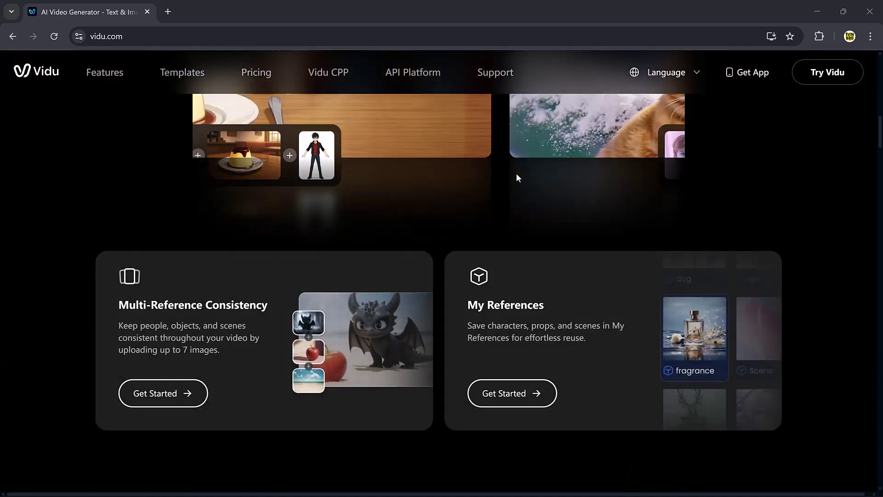
scroll(516, 175, "down", 2)
scroll(516, 174, "down", 4)
scroll(516, 175, "down", 3)
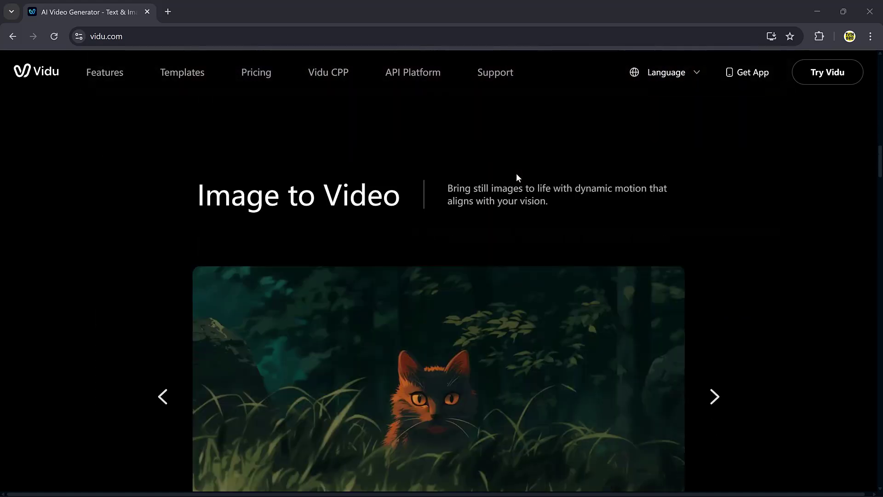
scroll(516, 174, "down", 1)
scroll(516, 175, "down", 1)
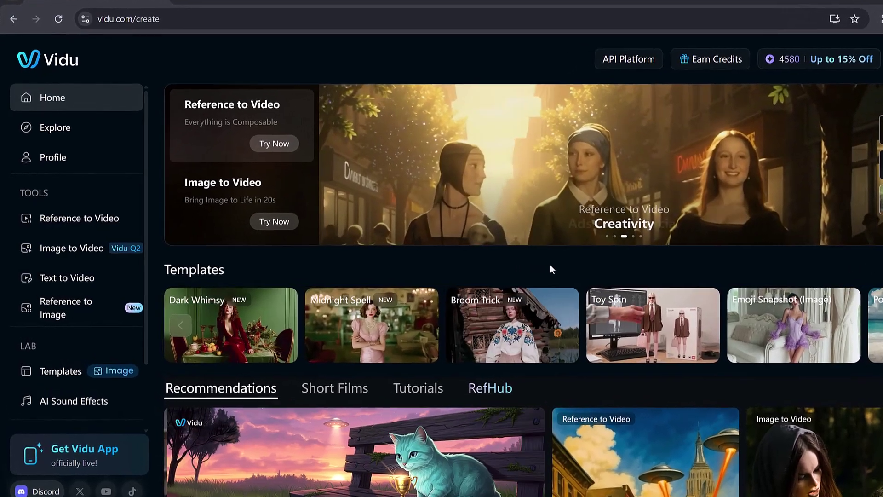
Browse the Recommendations grid, then open the Reference to Video tool from the sidebar.
scroll(575, 266, "down", 5)
scroll(672, 268, "down", 4)
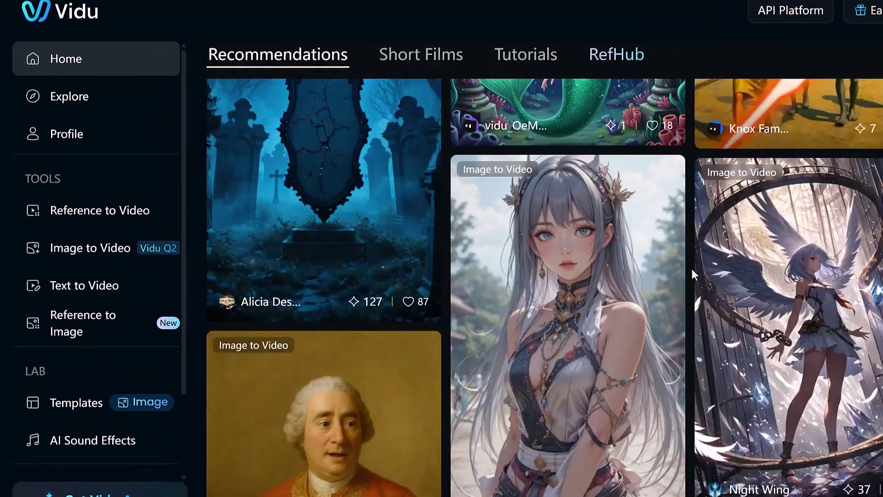
scroll(692, 274, "down", 3)
scroll(692, 274, "down", 3)
scroll(692, 274, "down", 3)
scroll(692, 274, "down", 2)
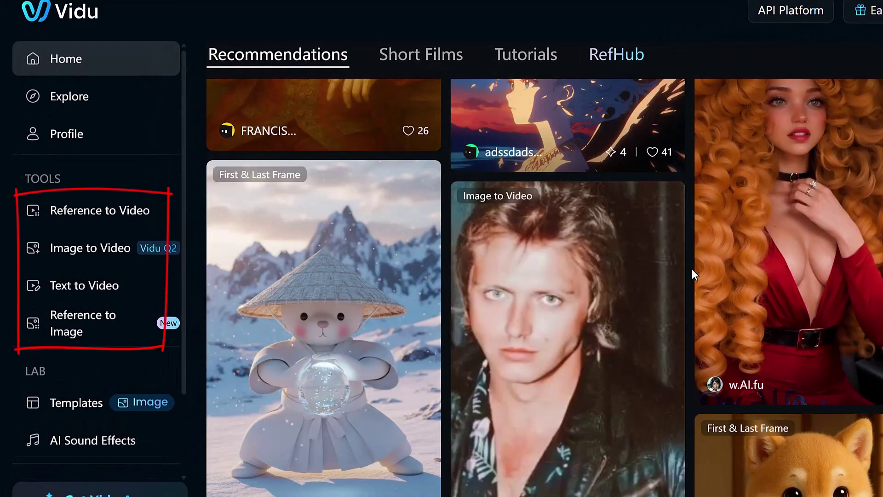
scroll(691, 269, "down", 2)
scroll(692, 269, "down", 5)
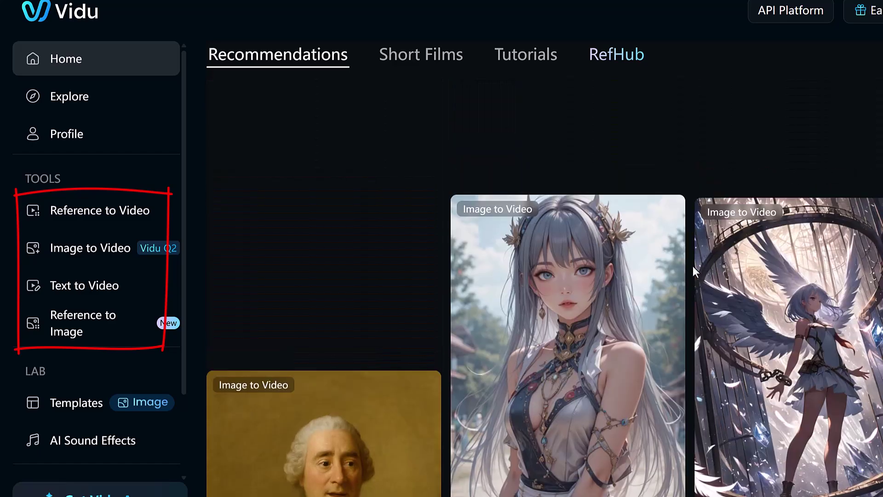
scroll(693, 266, "up", 15)
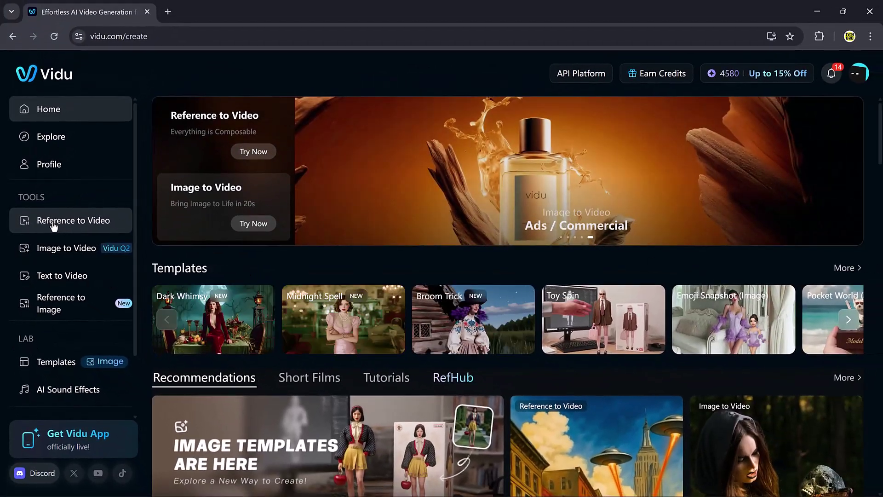
left_click(54, 221)
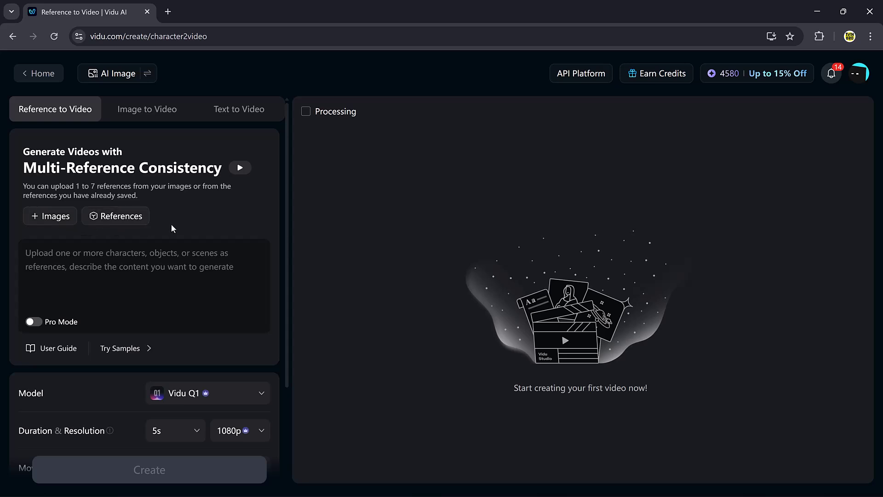
Upload the man, woman in white, balloon backdrop and cake photos as reference images.
left_click(54, 225)
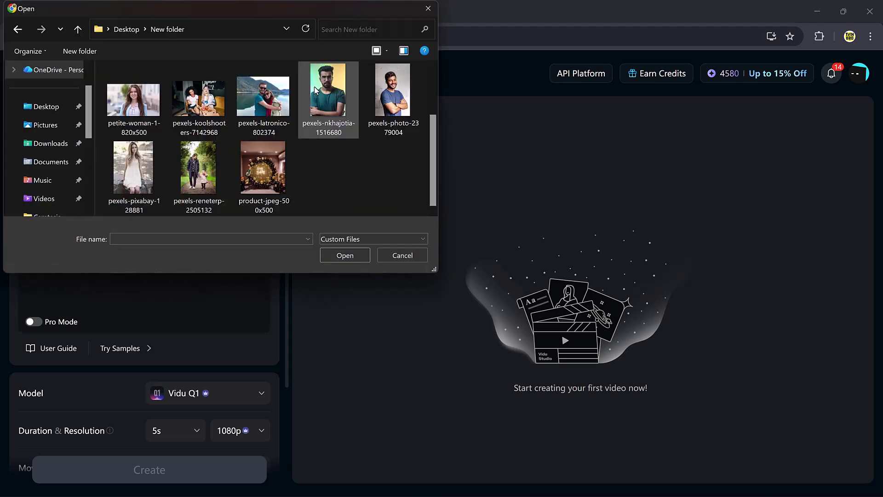
left_click(313, 87)
left_click(133, 170, "ctrl")
left_click(280, 166, "ctrl")
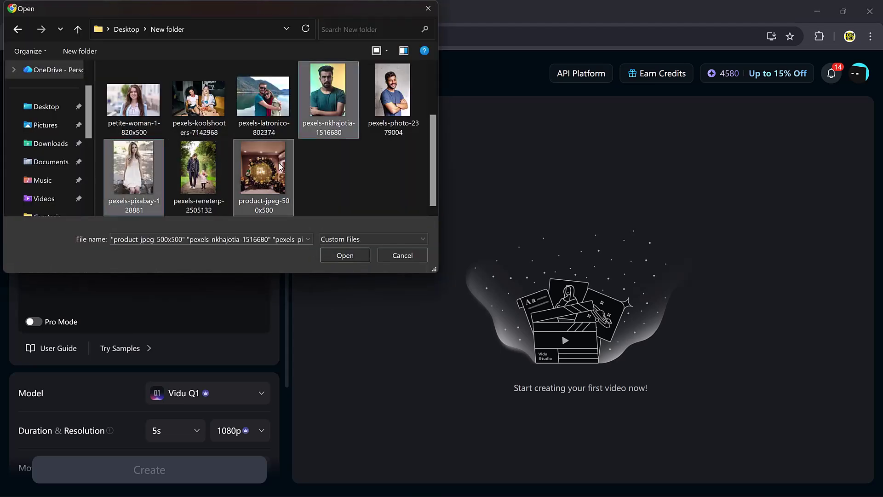
scroll(295, 138, "up", 2)
left_click(309, 104, "ctrl")
scroll(308, 104, "down", 2)
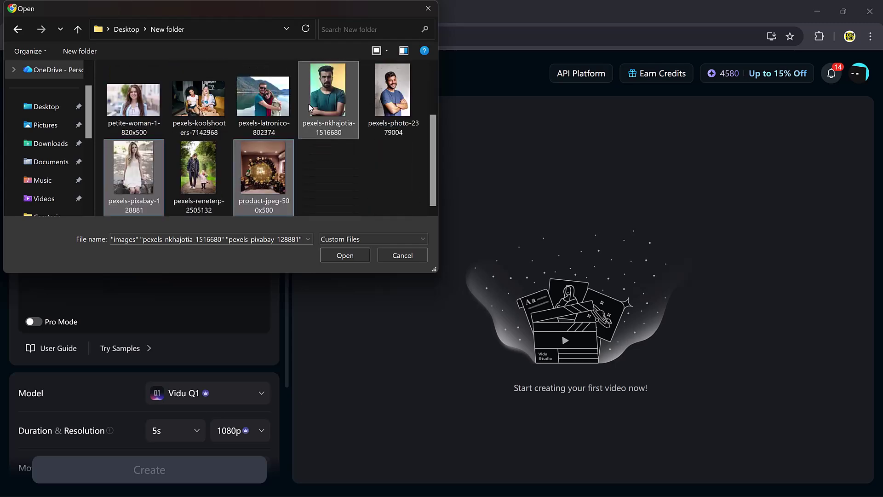
left_click(353, 255)
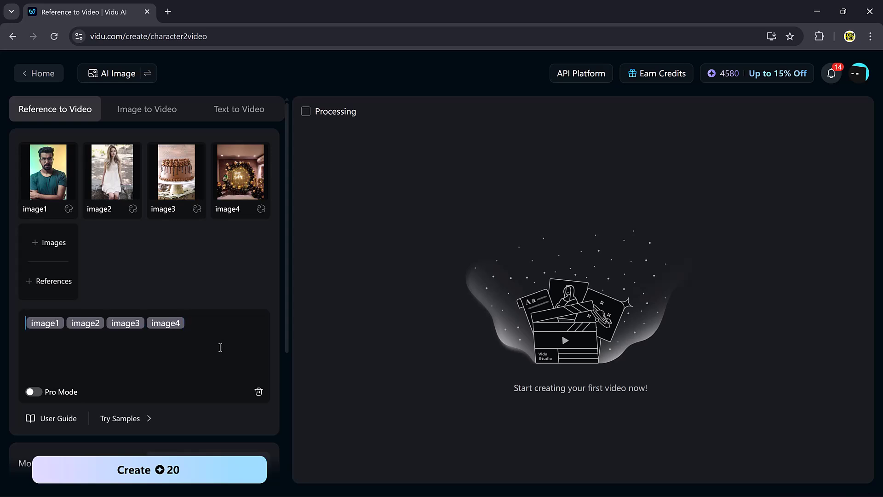
Write the prompt 'A man [image1] And Women [image2] Cutting Cake image3 beautiful balloon background'.
type("A man")
key("Right")
type("And Women")
key("Right")
type("Cutting Cake image3 beautiful balloon background")
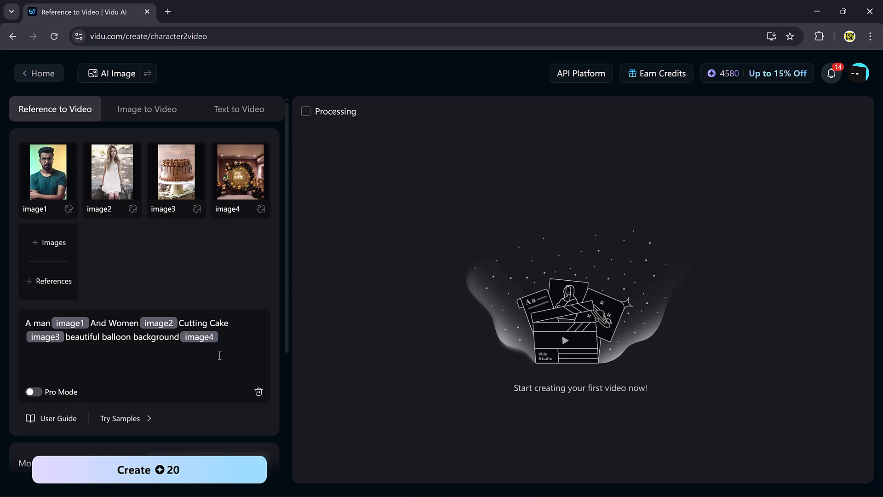
scroll(217, 366, "down", 3)
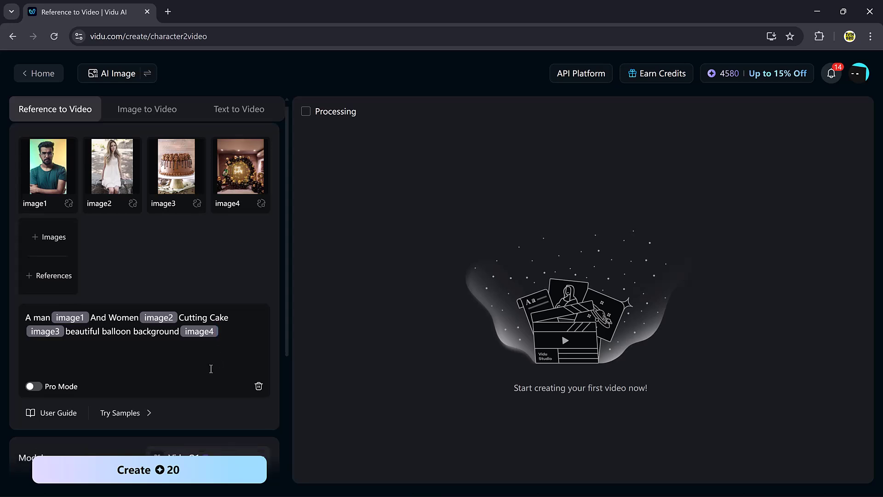
Switch the model to Vidu Q2 and set the duration to 8 seconds.
left_click(225, 351)
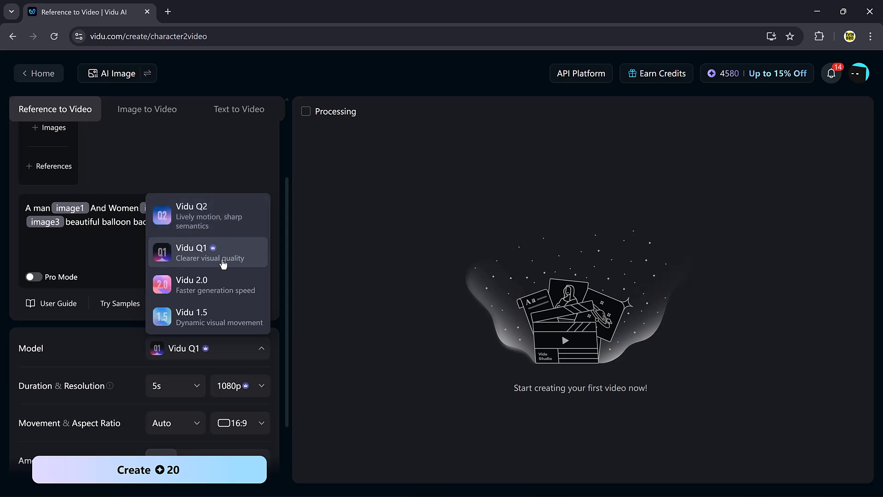
left_click(183, 400)
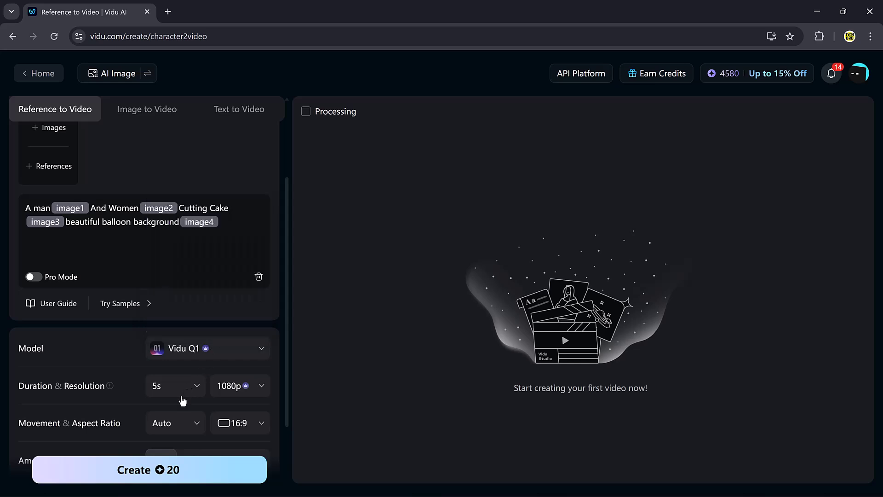
left_click(194, 387)
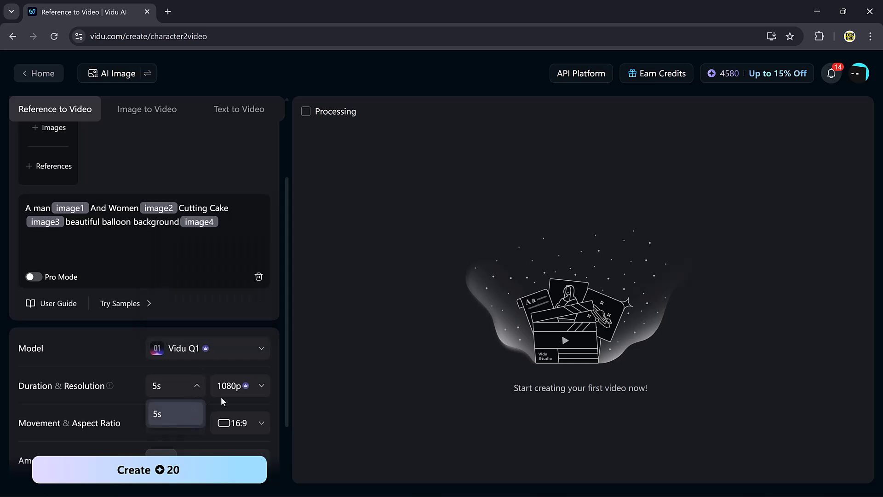
left_click(252, 350)
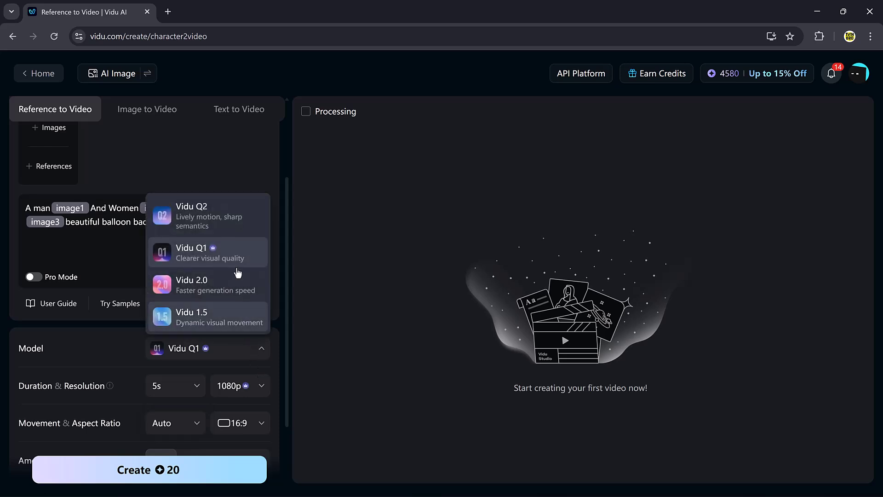
left_click(222, 216)
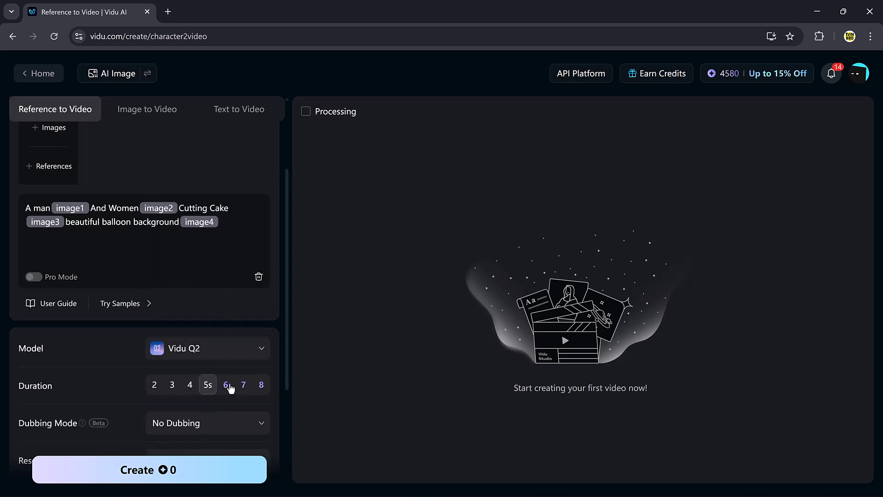
left_click(260, 386)
Keep No Dubbing, 1080p and 16:9, and set the output amount to 2.
scroll(257, 389, "down", 2)
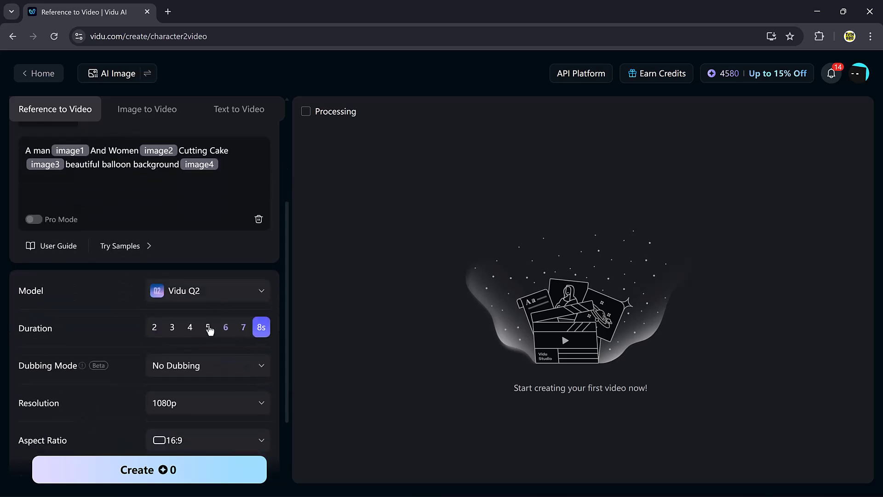
scroll(210, 330, "down", 1)
left_click(241, 306)
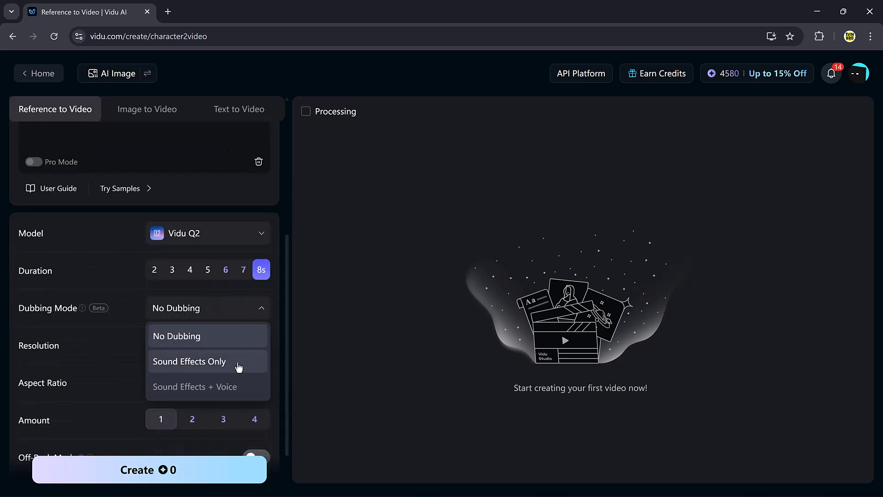
mouse_move(195, 386)
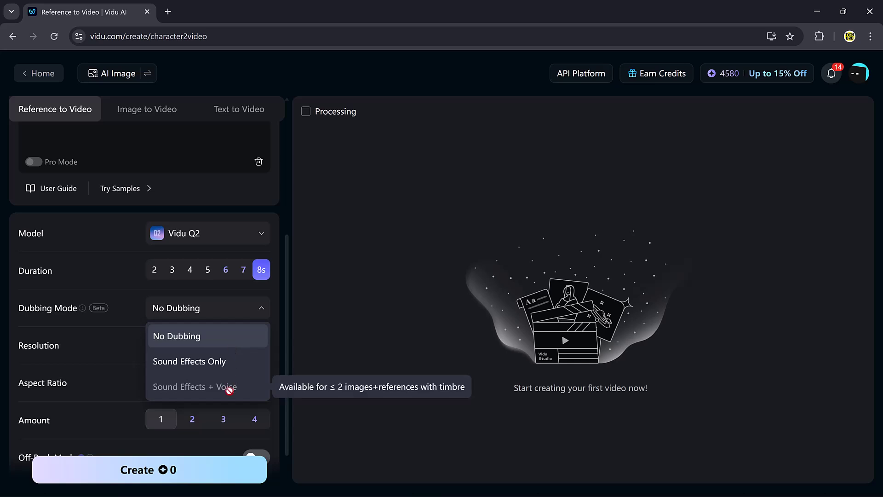
left_click(245, 309)
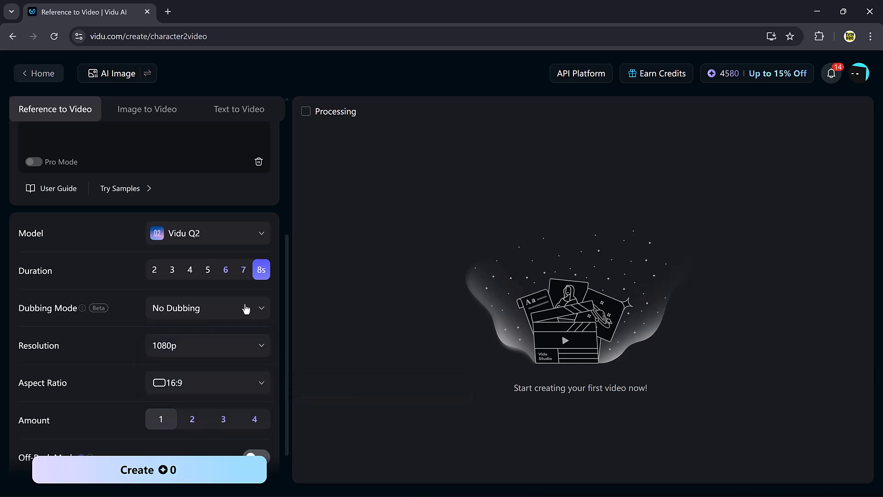
left_click(242, 355)
left_click(282, 360)
left_click(249, 382)
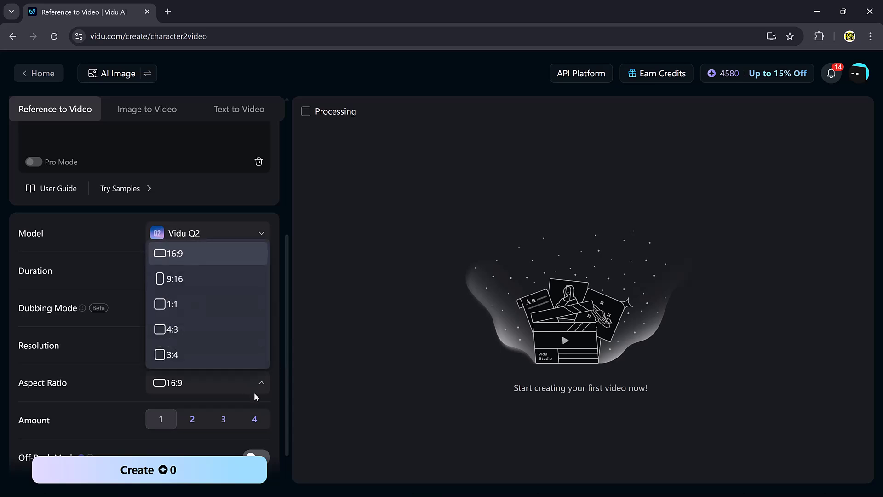
left_click(193, 419)
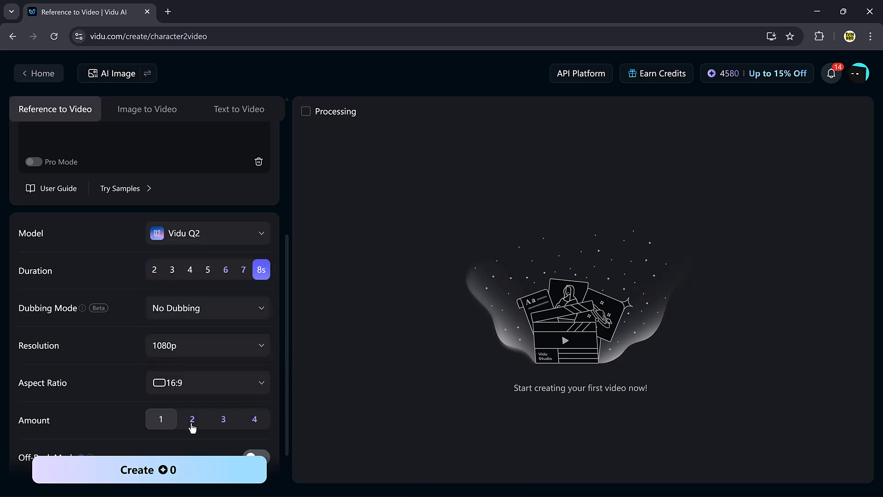
left_click(192, 425)
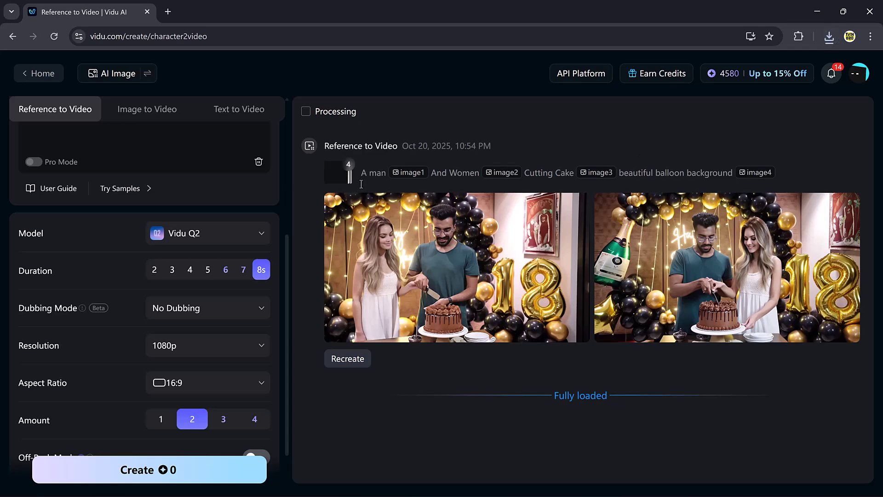
Scroll back up to the two finished cake-cutting clips.
scroll(140, 273, "up", 4)
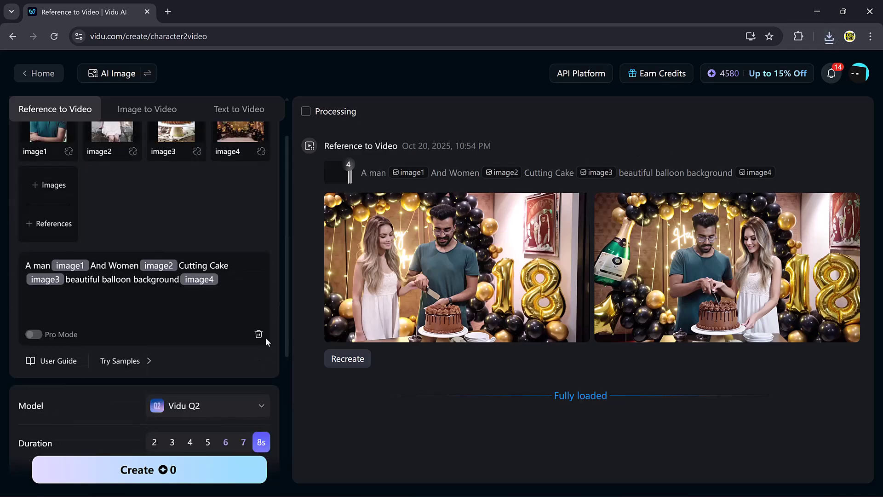
Clear the old references and upload the motorcycle, Spider-Man and moon surface images.
left_click(258, 335)
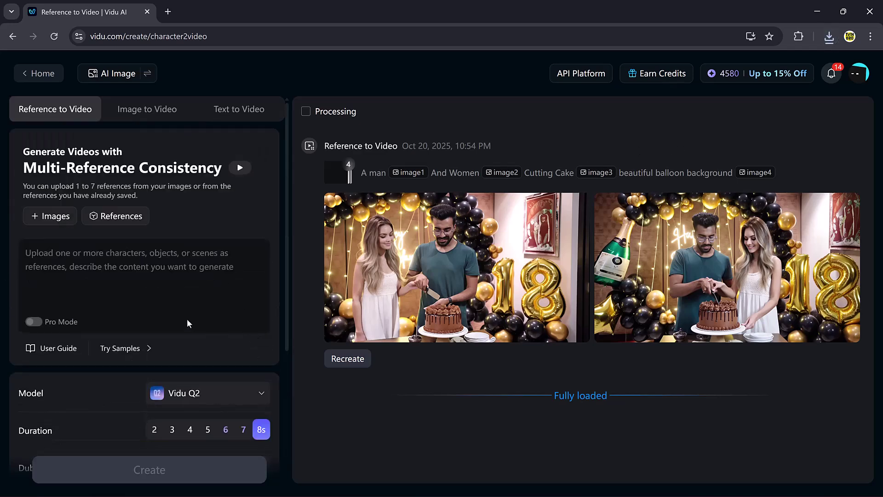
left_click(39, 217)
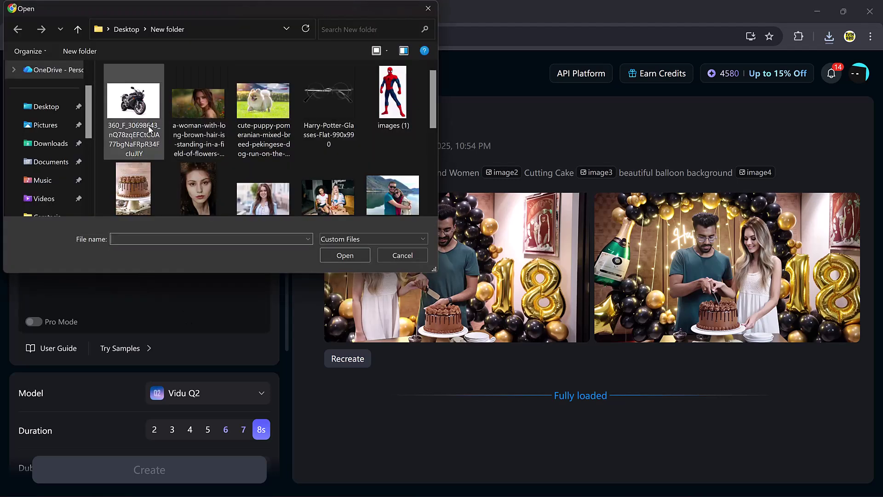
left_click(148, 118)
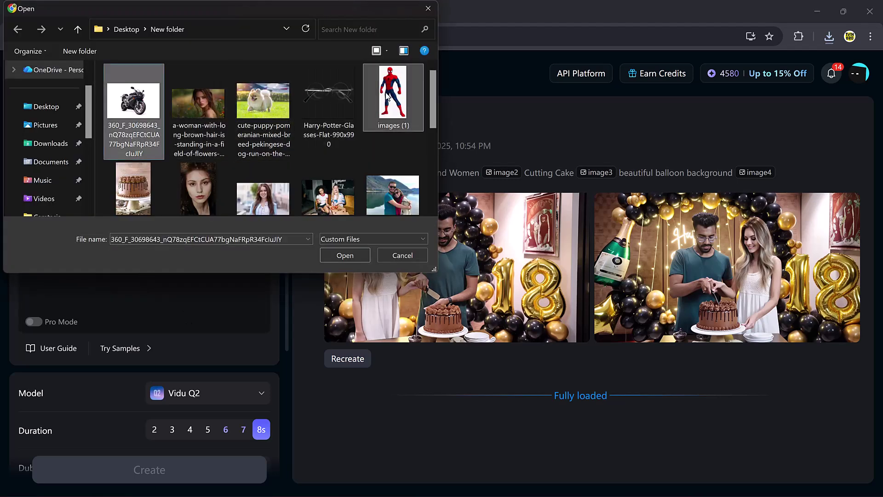
left_click(367, 110, "ctrl")
scroll(174, 170, "down", 2)
scroll(174, 170, "down", 2)
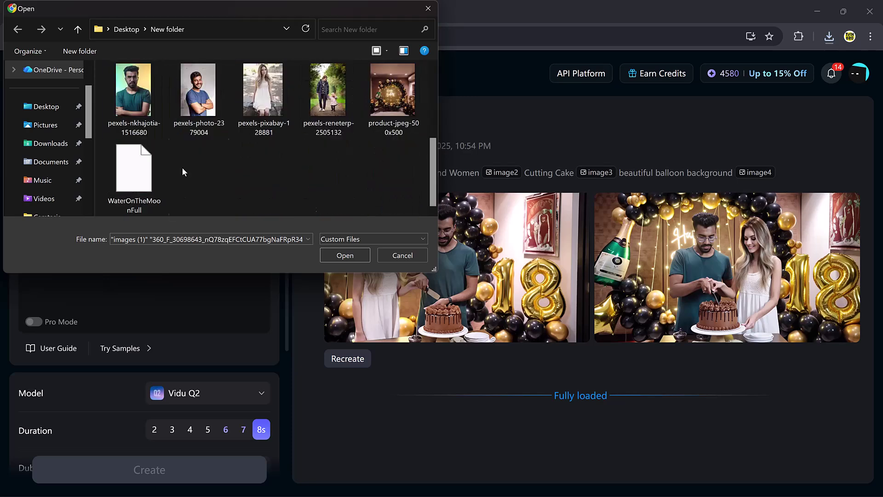
left_click(126, 184, "ctrl")
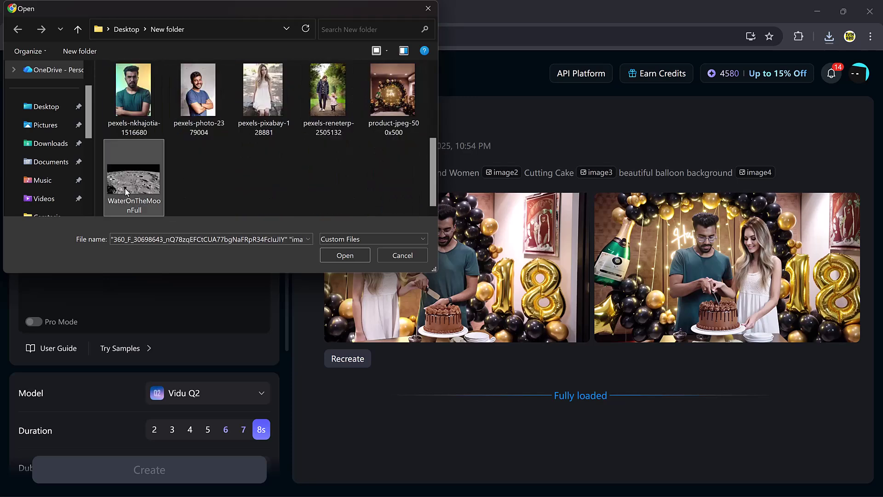
left_click(352, 253)
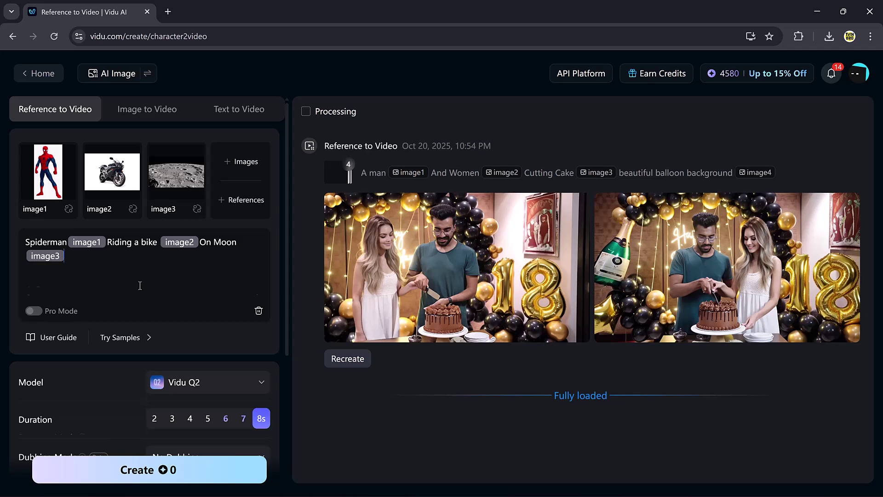
Keep Vidu Q2 as the model and generate the Spider-Man moon clips.
scroll(140, 285, "down", 3)
left_click(218, 272)
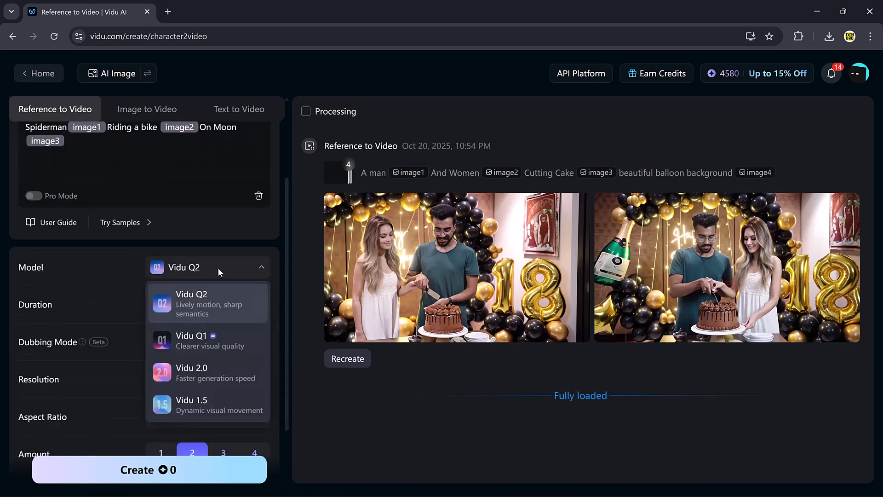
left_click(208, 304)
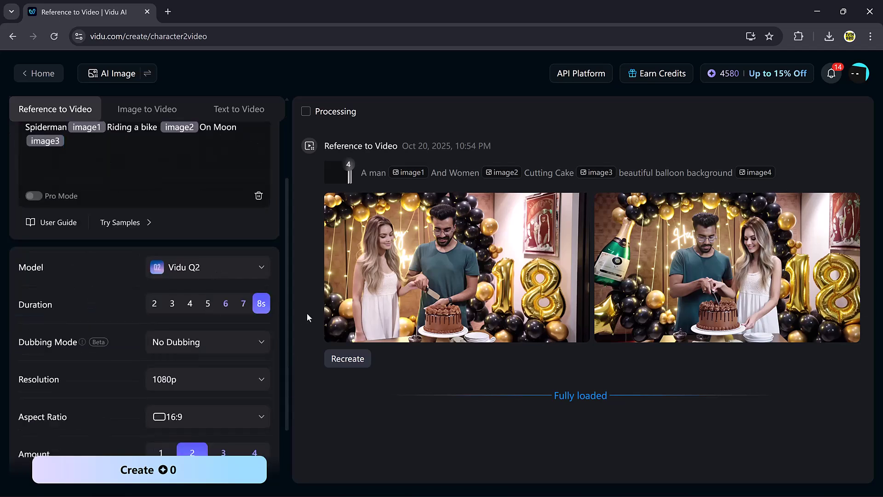
scroll(252, 309, "down", 2)
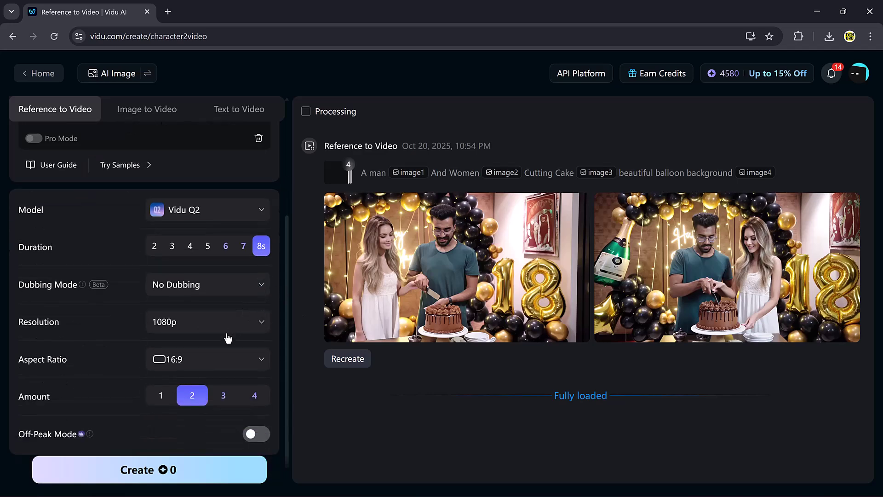
scroll(219, 387, "down", 1)
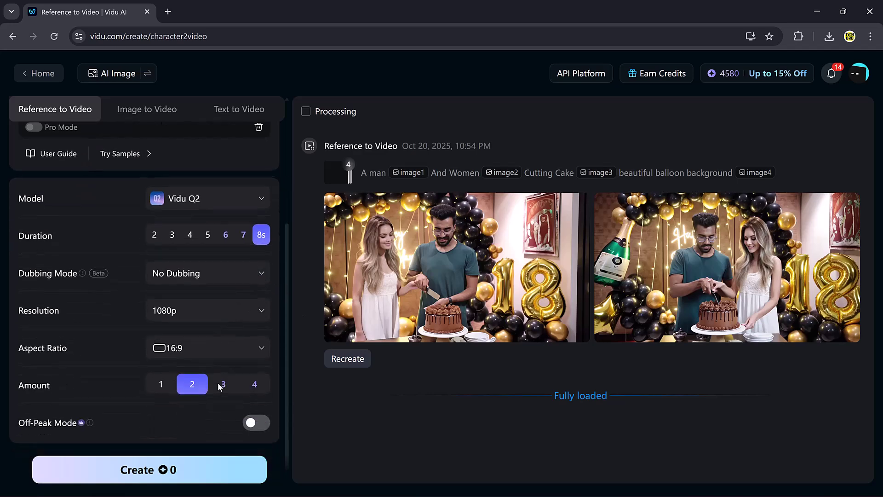
left_click(134, 465)
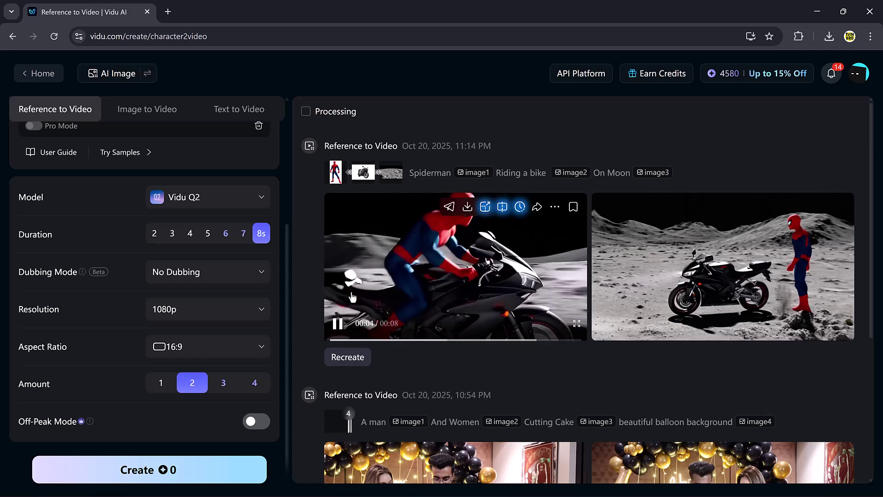
Open the first Spider-Man moon clip in detail view and play it full screen.
left_click(380, 272)
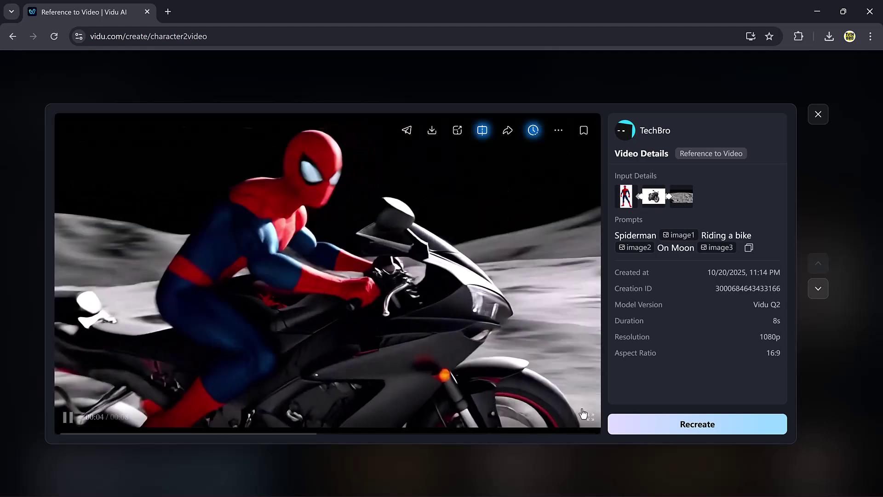
left_click(590, 417)
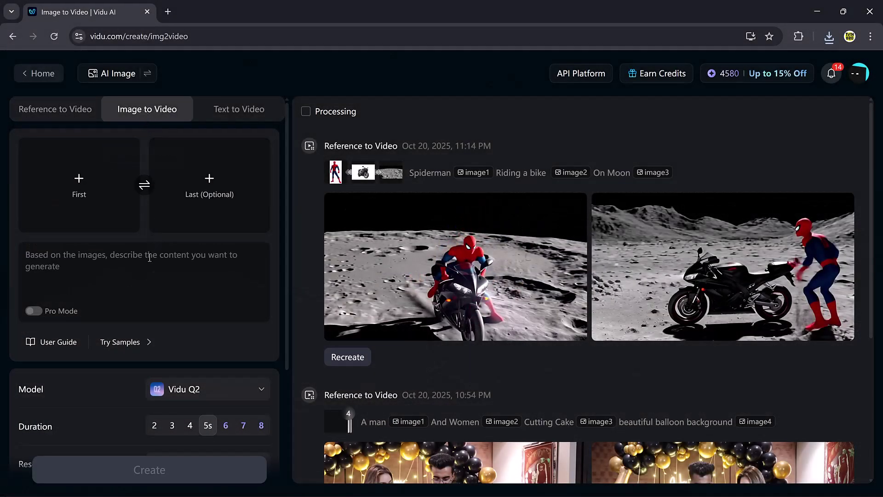
Use the friends-on-sofa photo as the first frame and paste the scene description.
left_click(74, 188)
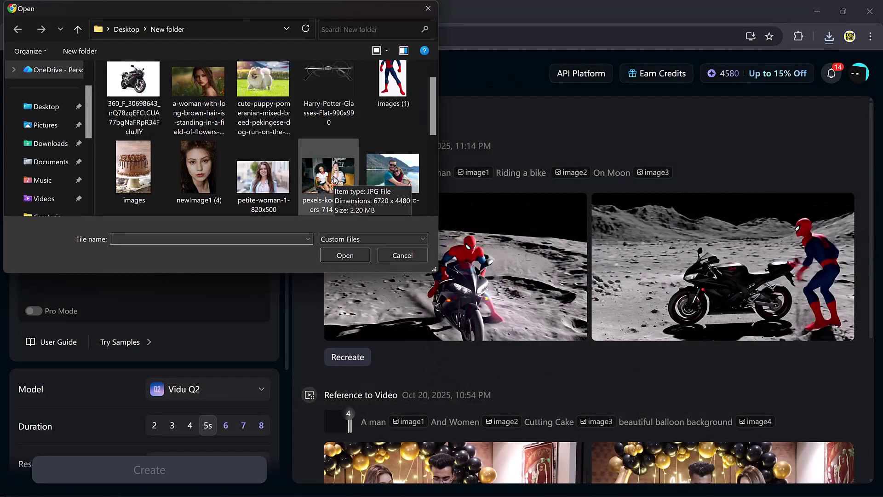
double_click(335, 178)
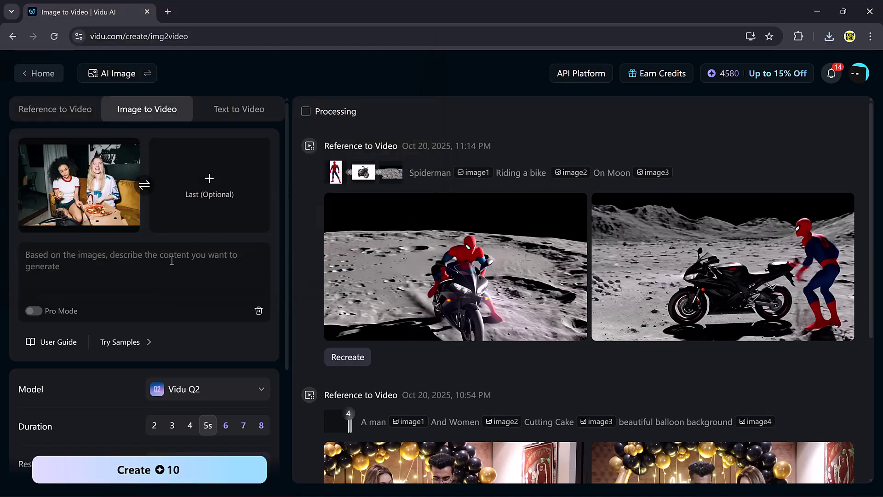
type("Two cheerful friends sitting on a cozy yellow sofa, enjoying pizza and laughing together in a stylish modern room with warm lighting and wine glasses on the table — fun and relaxed atmosphere.")
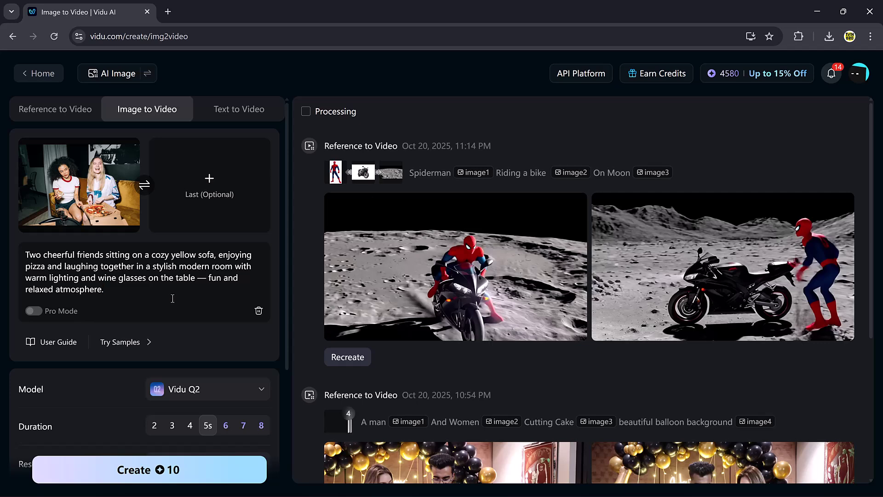
Set 8-second duration, Cinematic creation mode and 2 clips, then start generation.
scroll(173, 299, "down", 3)
left_click(205, 284)
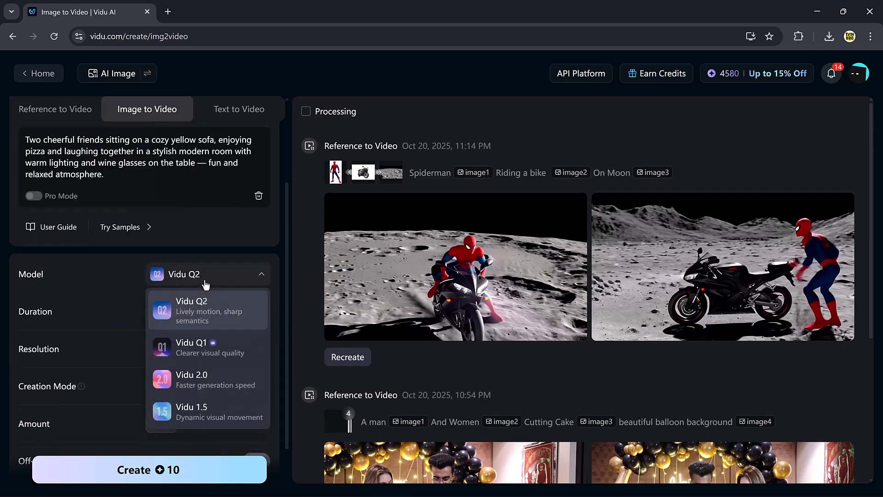
left_click(250, 317)
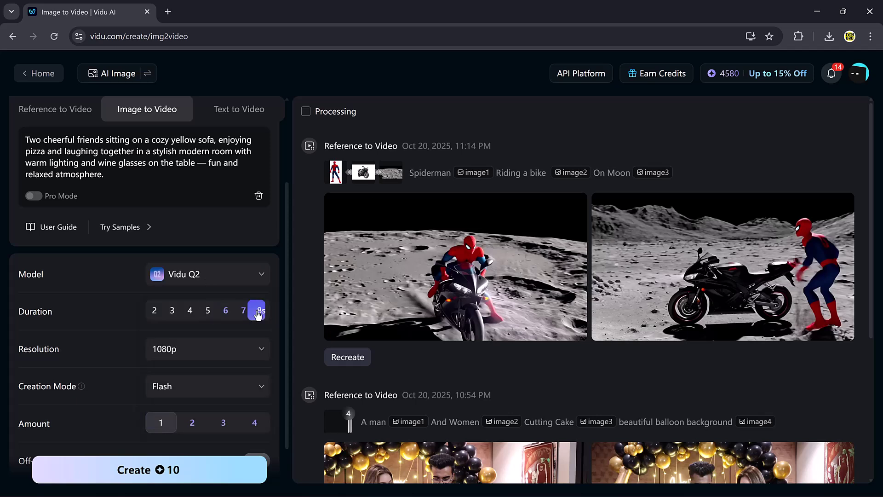
scroll(230, 331, "down", 1)
left_click(217, 346)
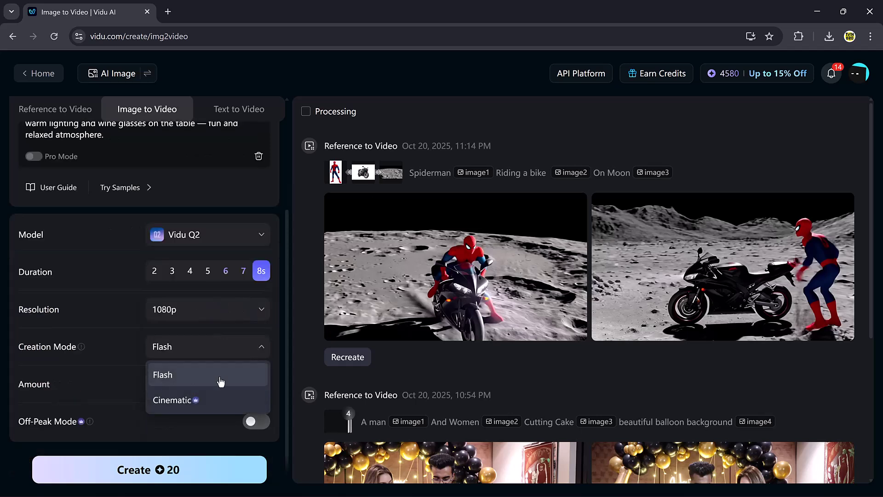
left_click(219, 398)
left_click(197, 393)
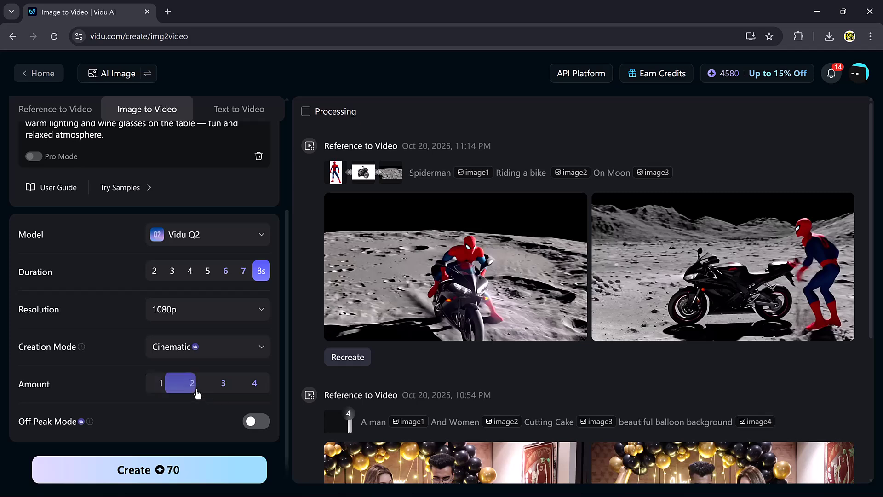
left_click(170, 467)
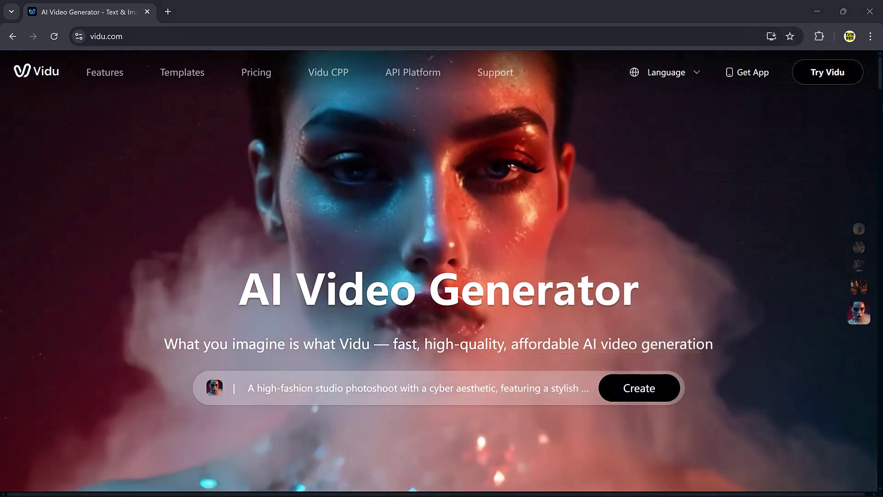
scroll(879, 72, "down", 5)
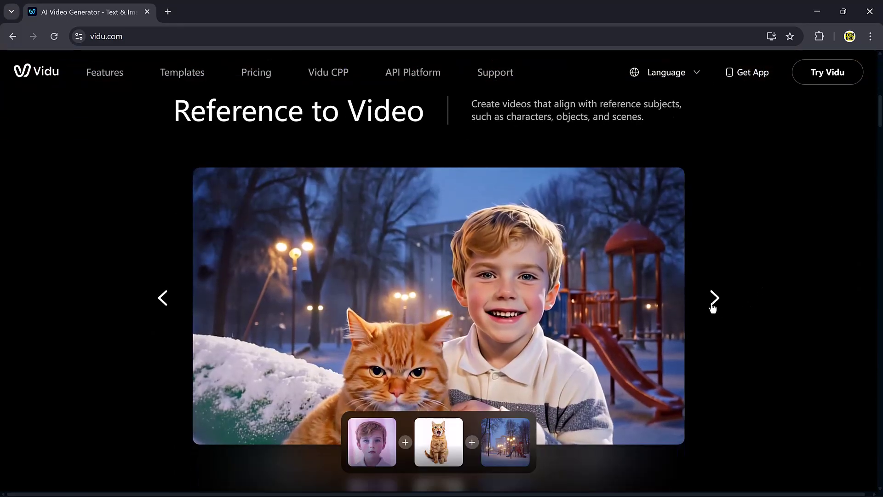
left_click(713, 306)
scroll(807, 229, "down", 5)
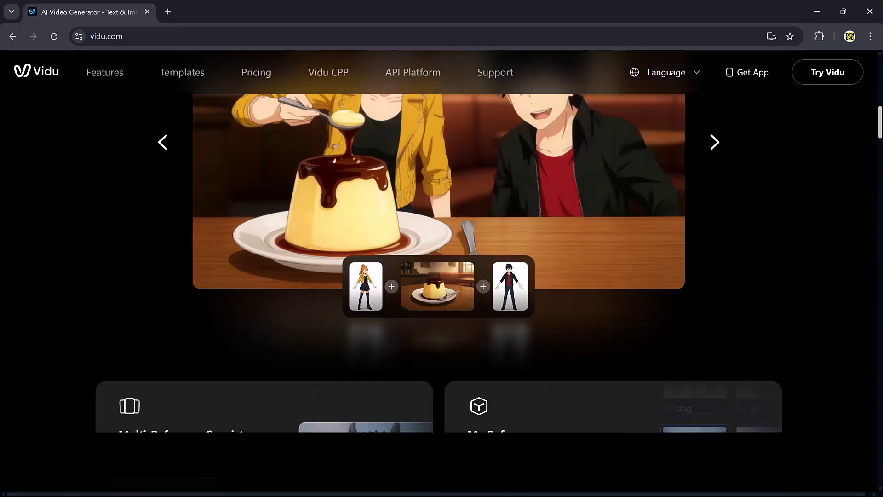
scroll(441, 276, "down", 3)
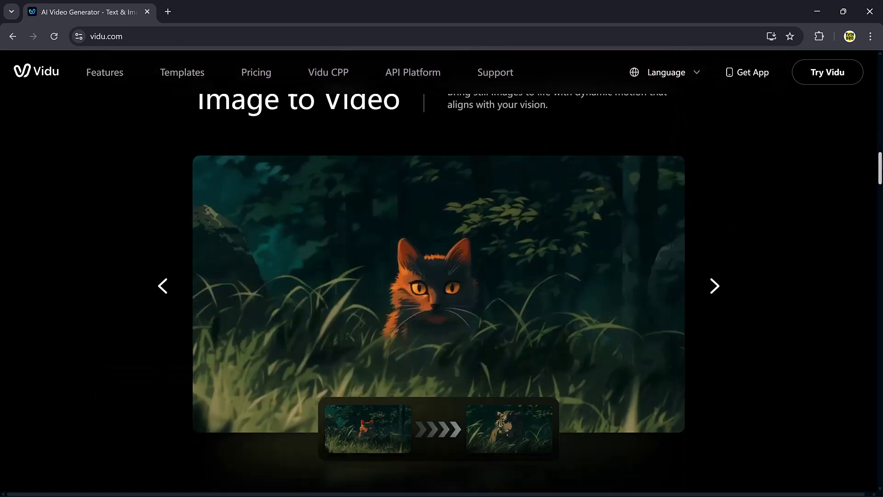
scroll(442, 276, "down", 4)
scroll(441, 276, "down", 3)
scroll(441, 276, "down", 3)
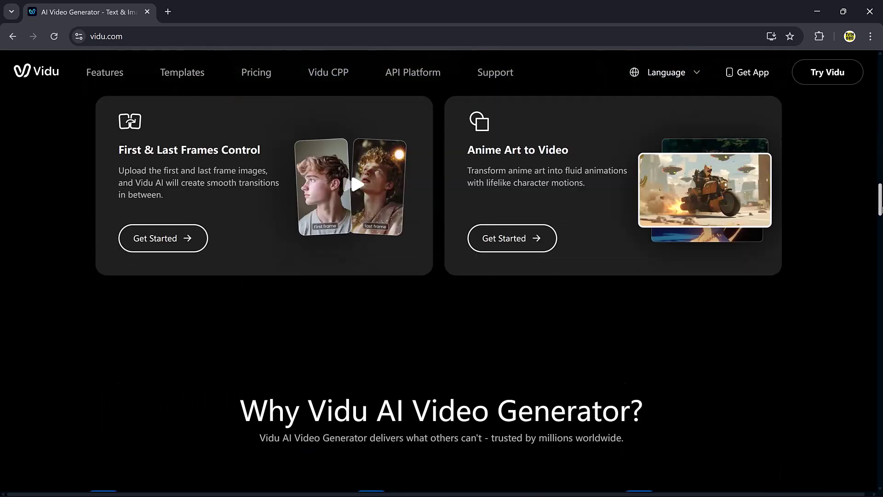
scroll(441, 276, "down", 5)
mouse_move(881, 212)
left_mouse_down()
mouse_move(881, 345)
mouse_move(877, 138)
mouse_move(814, 134)
left_mouse_up()
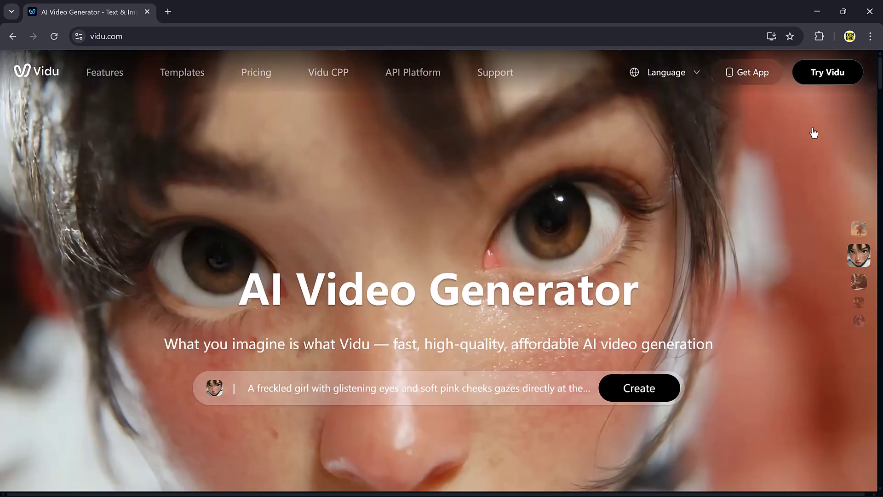